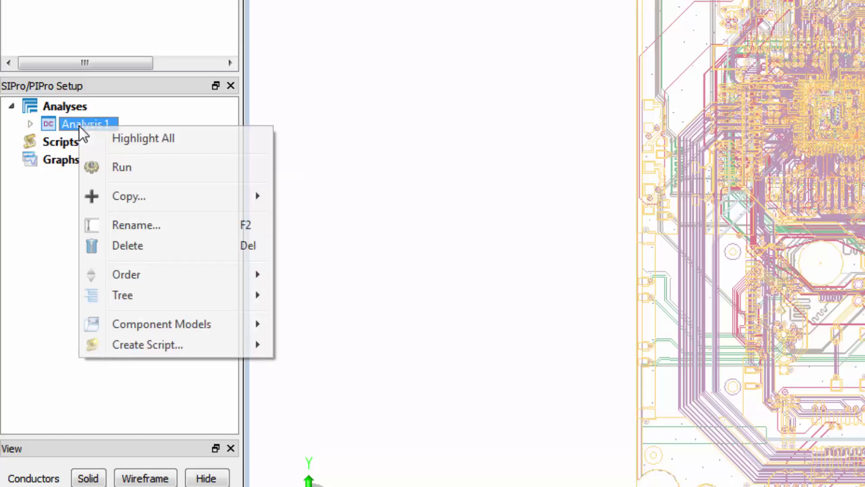
Rename Analysis 1 to 'DC IR Drop' and expand it to show its setup items
click(150, 225)
text(DC IR Drop)
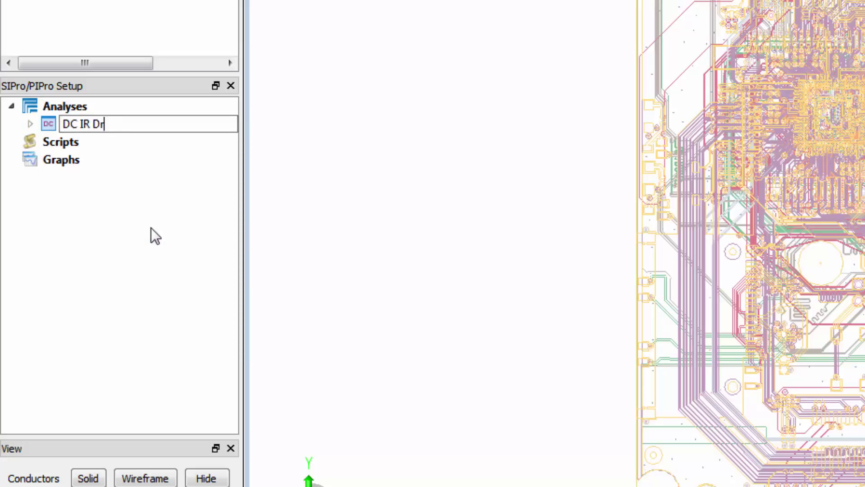
key(Return)
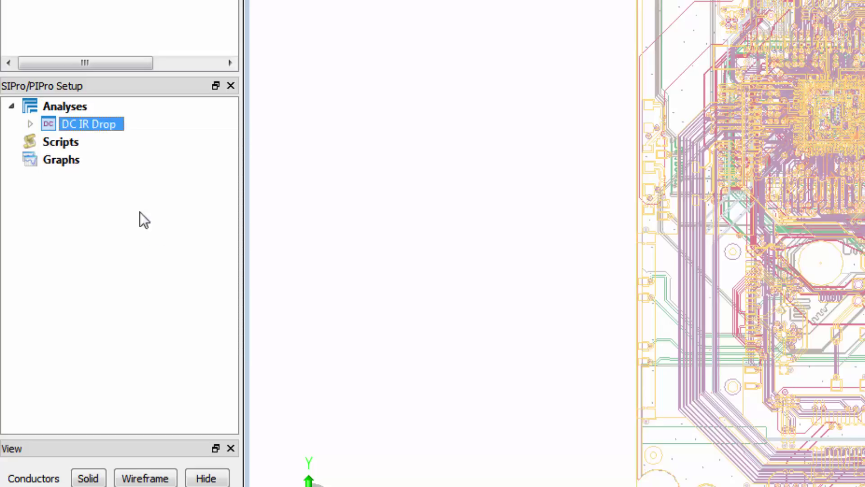
click(30, 124)
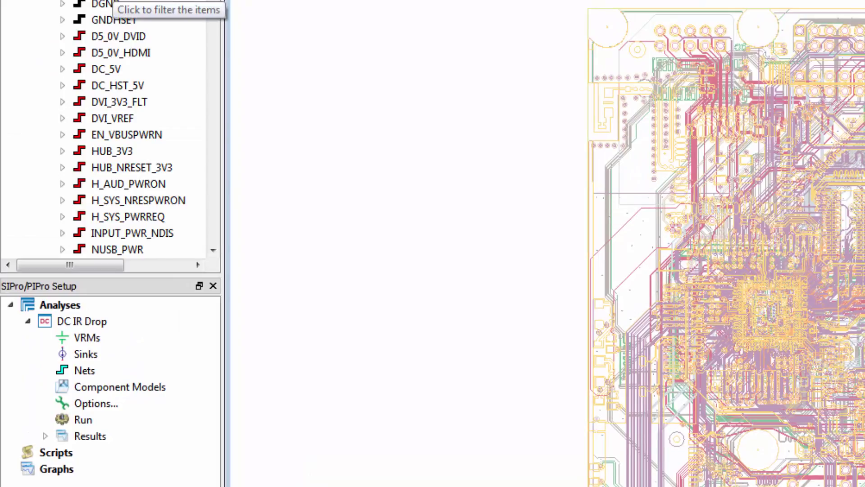
Drag the VDD_VCORE2 and VDD_VCORE3 nets from the project tree onto Nets under DC IR Drop
scroll(108, 130, down, 12)
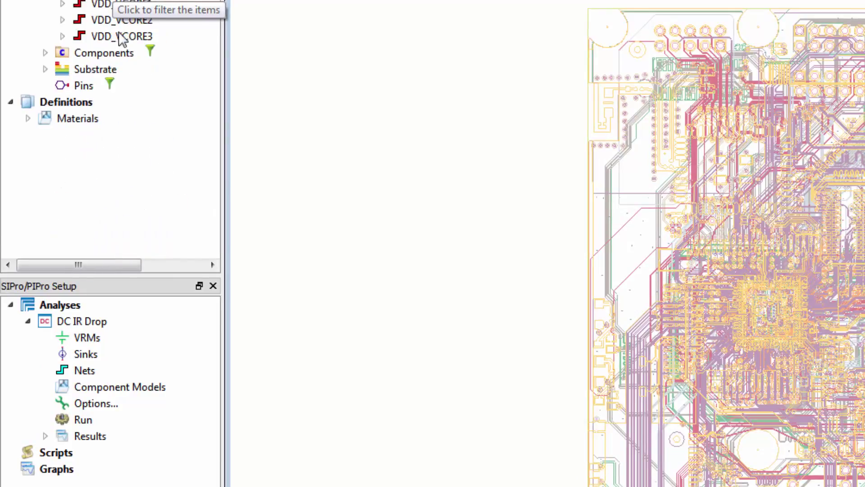
click(126, 19)
ctrl+click(138, 36)
drag(144, 27, 124, 369)
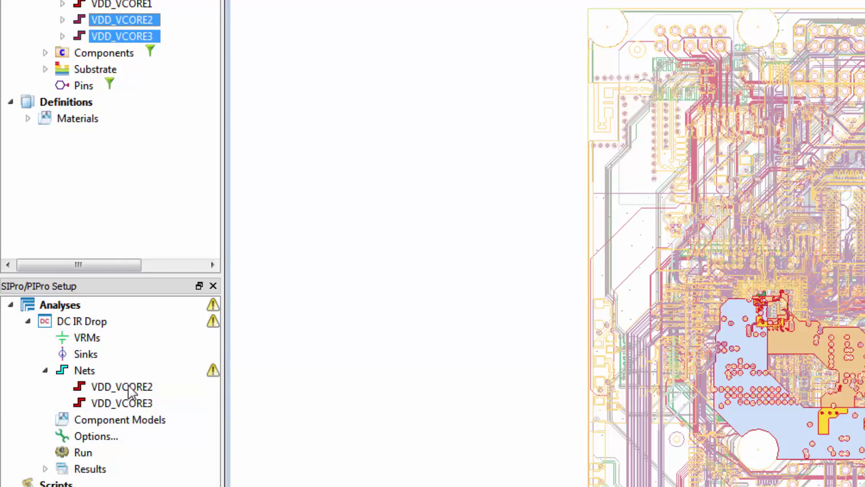
Create VRM VDD_VCORE2_L16 from inductor L16 on the VDD_VCORE2 net
right_click(128, 385)
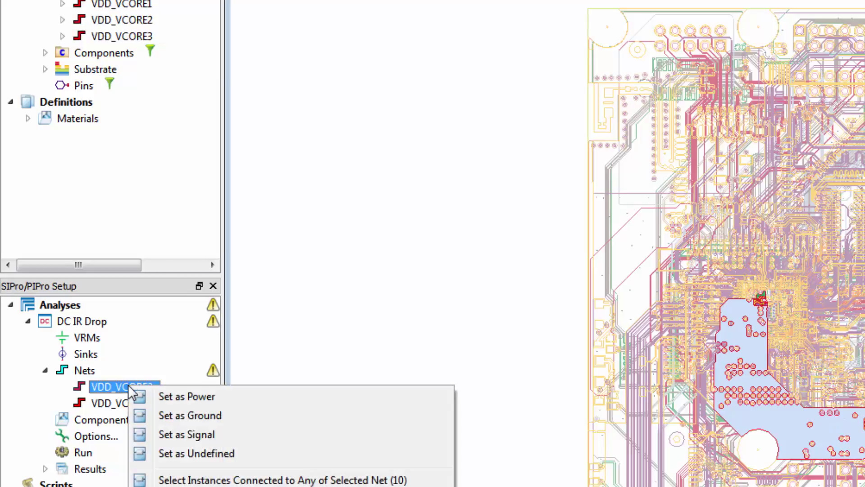
click(338, 481)
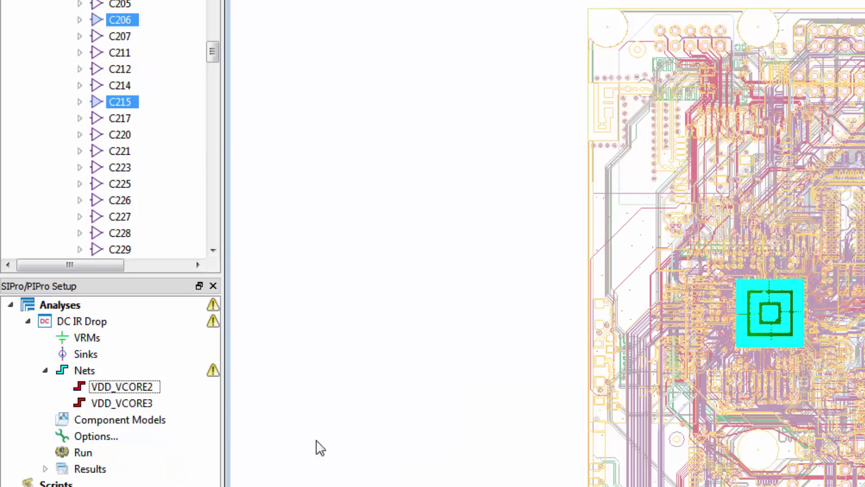
drag(214, 53, 203, 136)
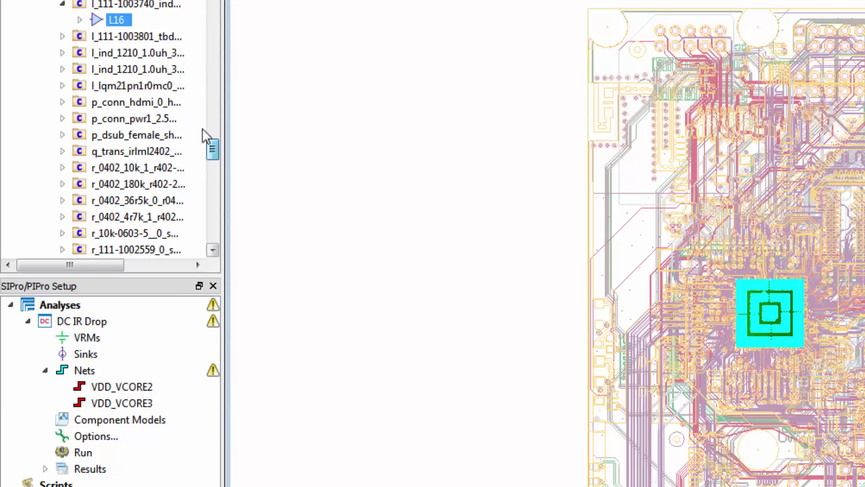
right_click(116, 17)
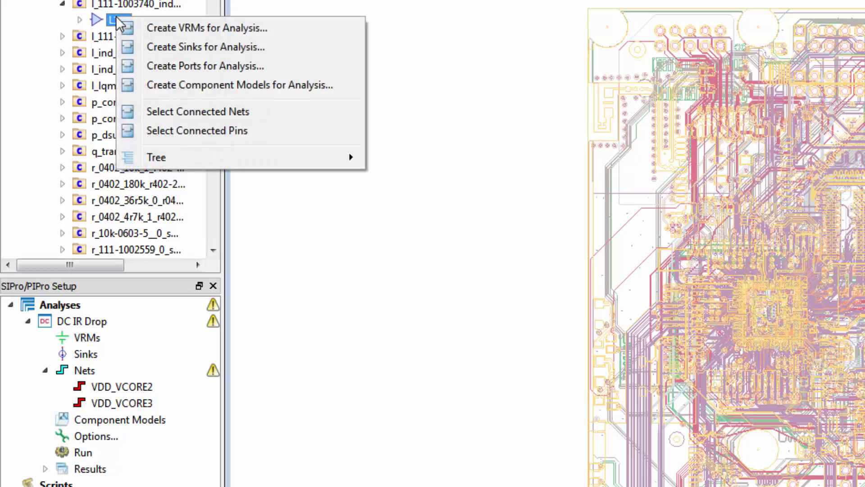
click(168, 25)
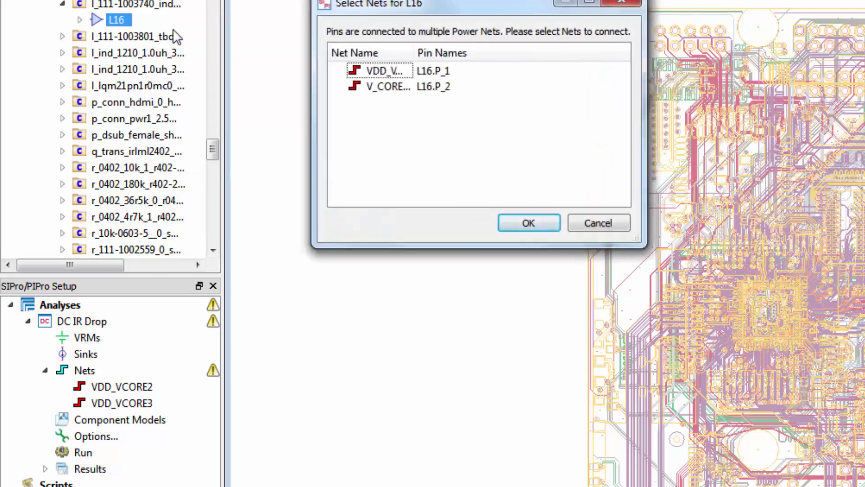
drag(412, 49, 460, 51)
click(434, 70)
click(533, 223)
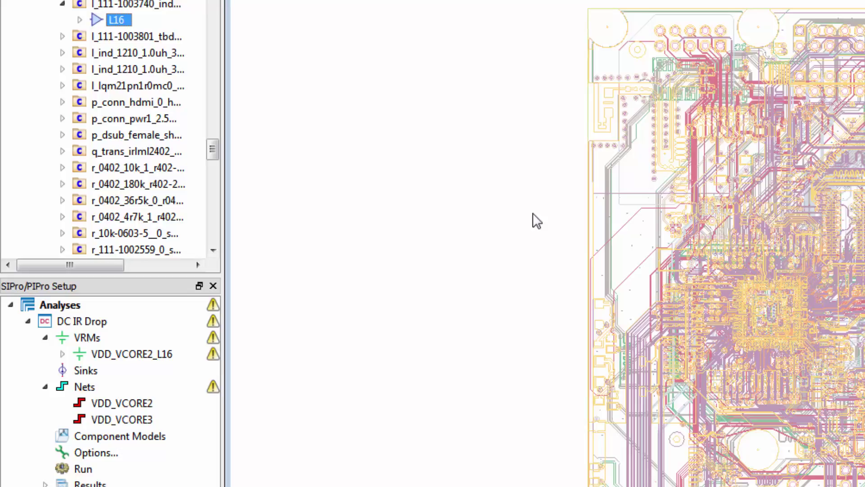
Create VRM VDD_VCORE3_L14 from inductor L14 on the VDD_VCORE3 net
right_click(134, 416)
click(190, 485)
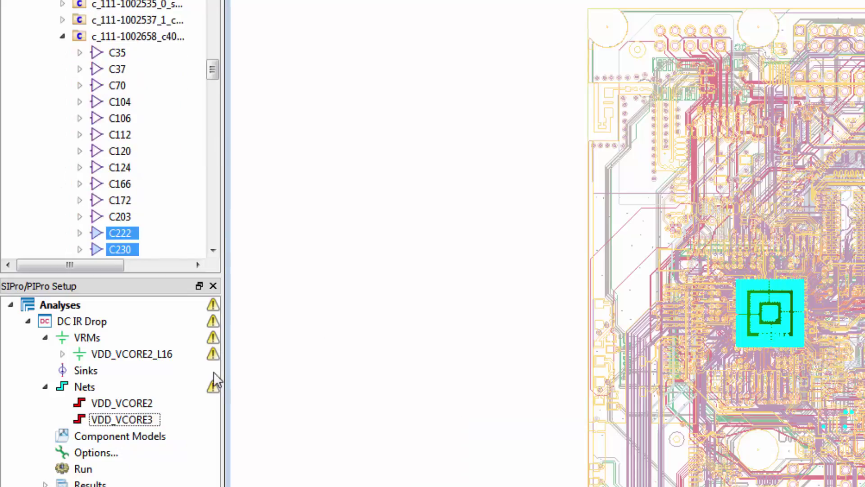
drag(213, 71, 217, 149)
right_click(117, 135)
click(135, 144)
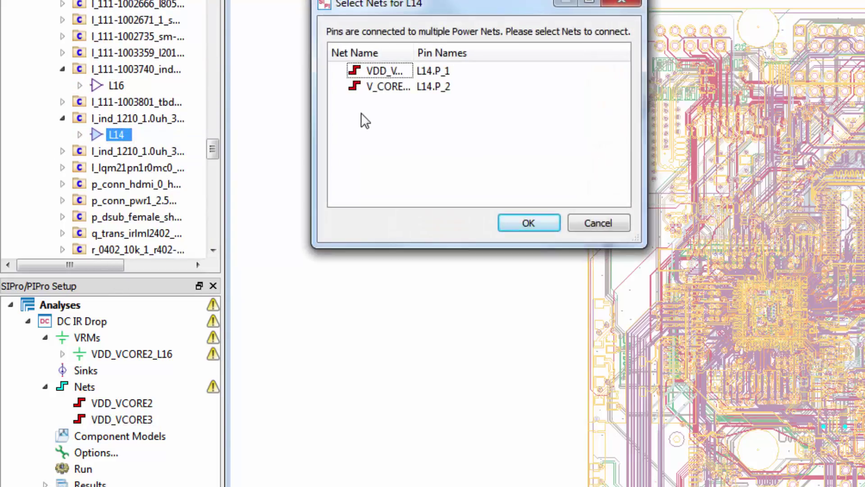
click(382, 72)
click(527, 223)
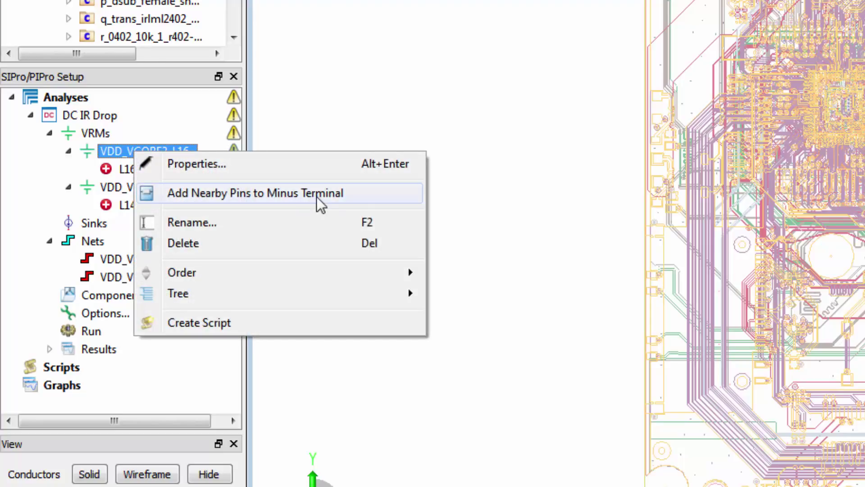
Add nearby DGND pins (C142.P_1, U13.P_3) as the VRM minus terminals
click(316, 196)
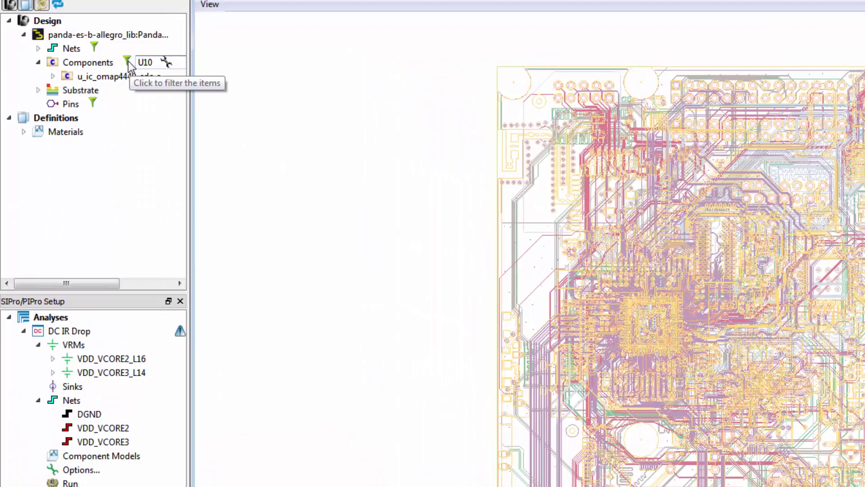
Create sinks on OMAP4440 processor U10 for nets VDD_VCORE2 and VDD_VCORE3
click(53, 76)
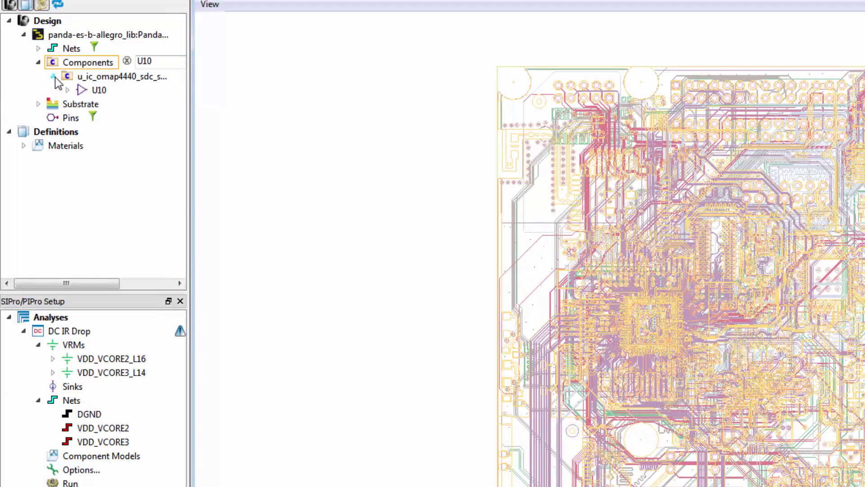
click(98, 89)
right_click(99, 89)
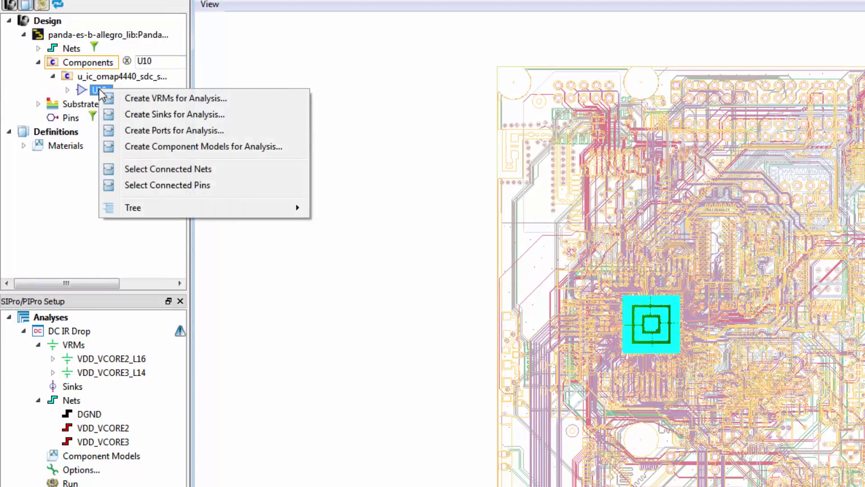
click(162, 115)
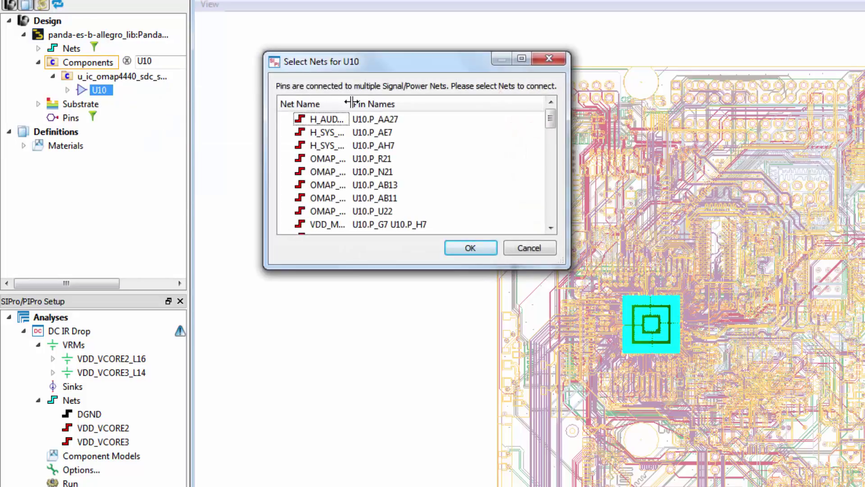
drag(351, 104, 397, 104)
scroll(374, 177, down, 1)
scroll(373, 185, down, 1)
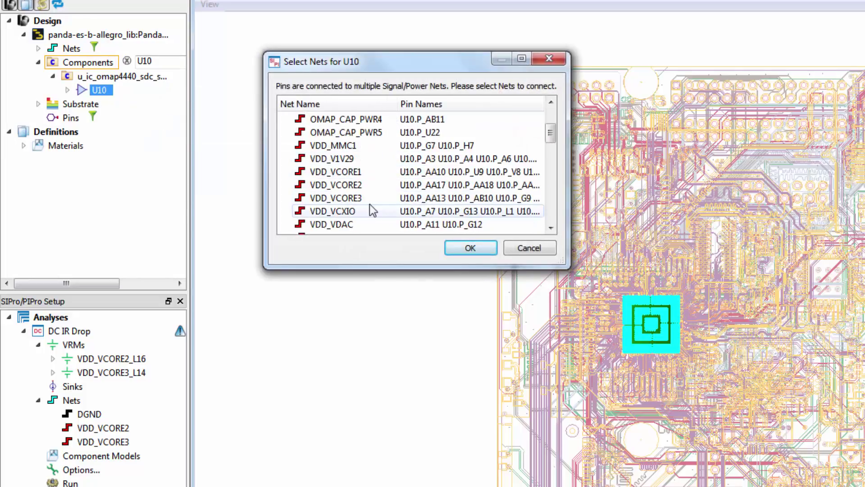
click(374, 188)
ctrl+click(375, 198)
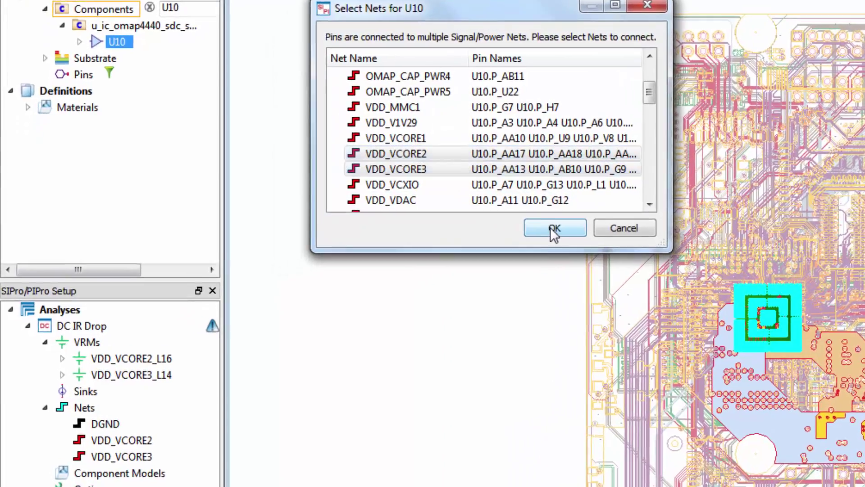
click(470, 248)
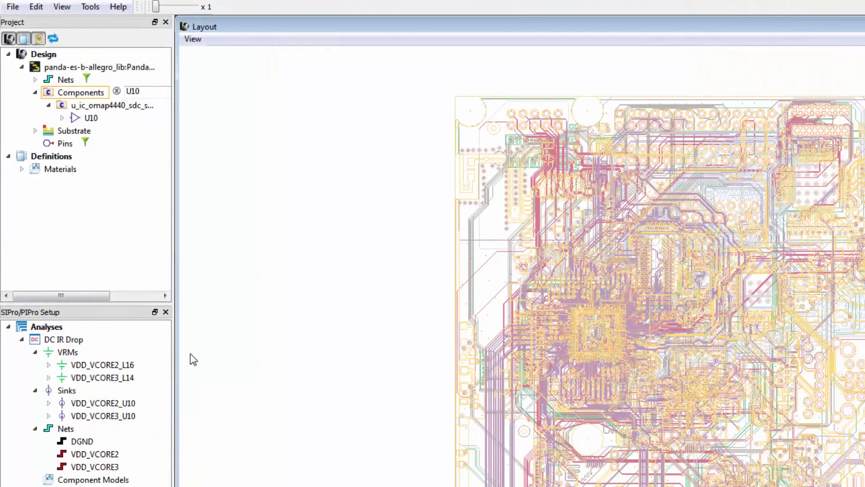
Change the DC voltage of VRMs VDD_VCORE2_L16 and VDD_VCORE3_L14 from 1.5 V to 1.2 V
double_click(121, 364)
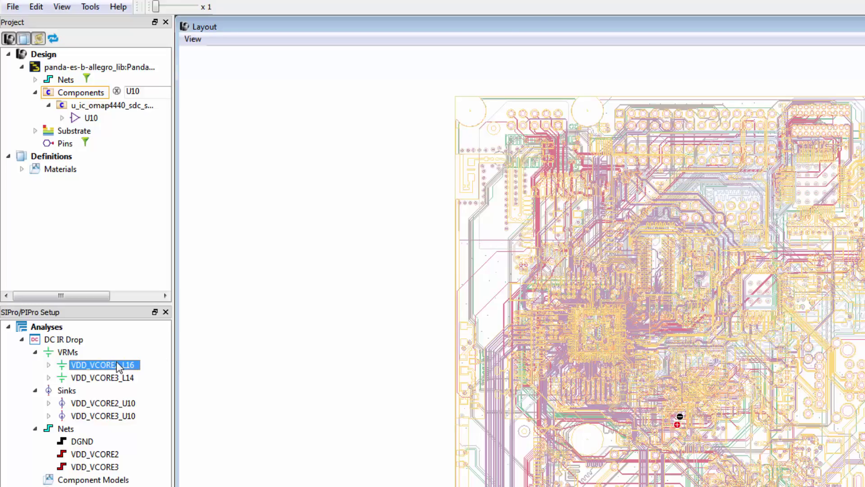
click(283, 83)
key(BackSpace)
text(2 V)
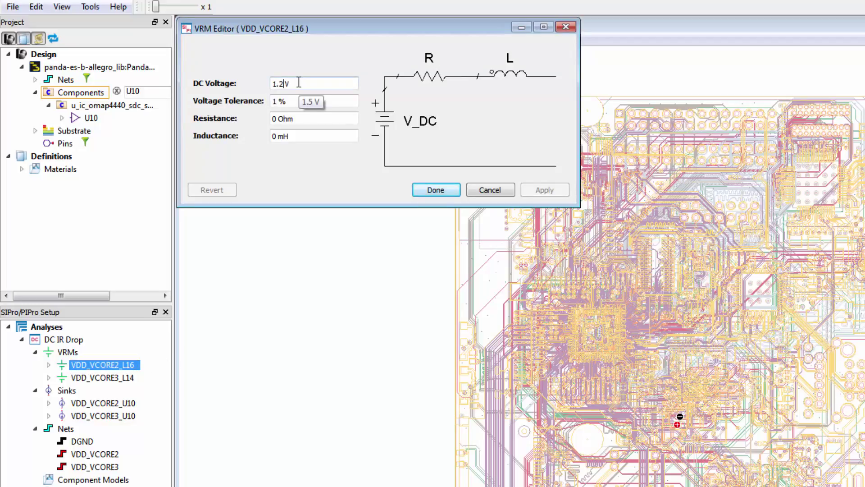
click(435, 189)
double_click(121, 379)
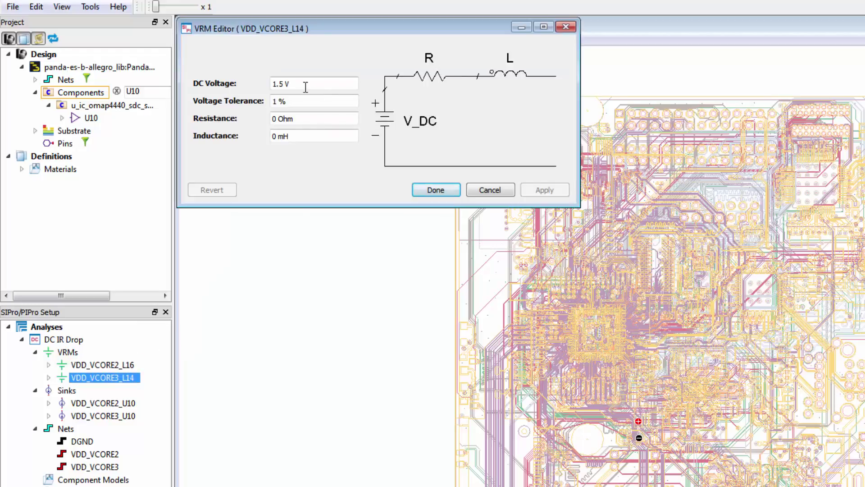
click(280, 84)
key(Delete)
text(2)
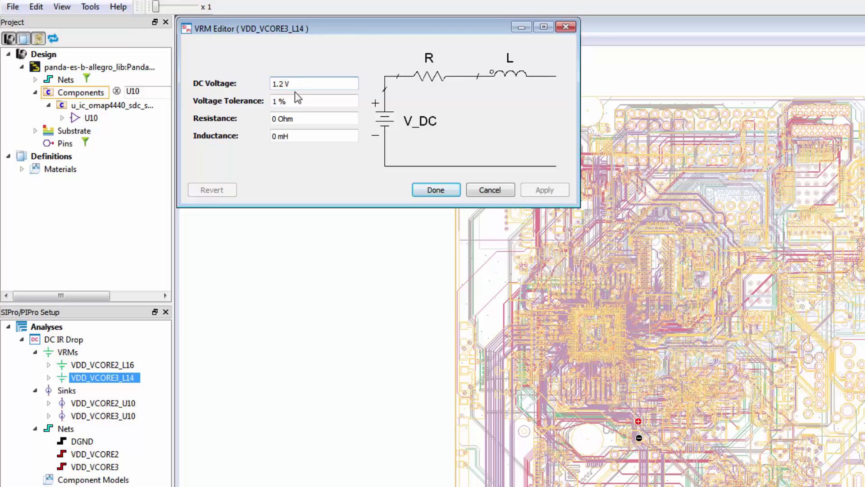
click(432, 193)
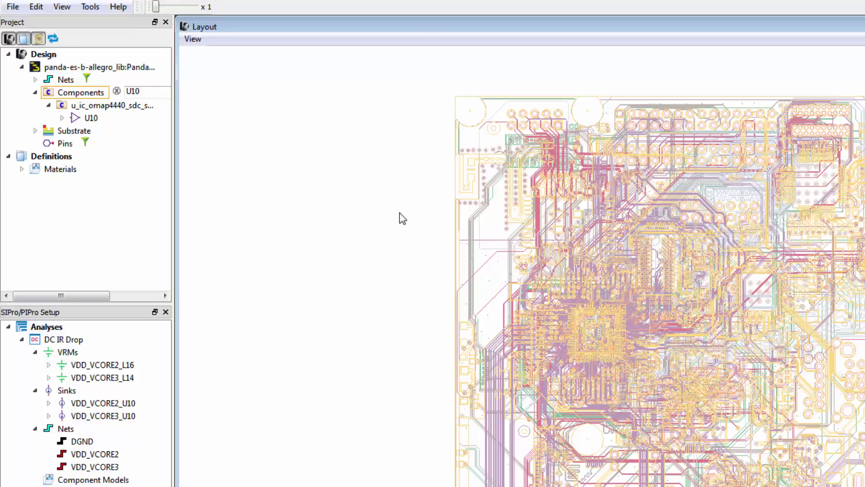
Enter a 1.1 A DC current in the sink editor and close it
double_click(131, 404)
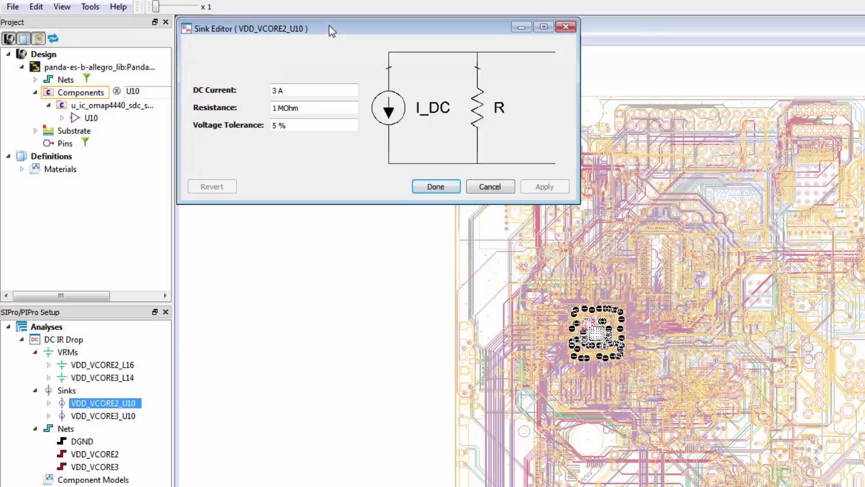
double_click(275, 91)
text(1.1)
click(433, 187)
Clear the old DC current value of sink VDD_VCORE3_U10
double_click(104, 415)
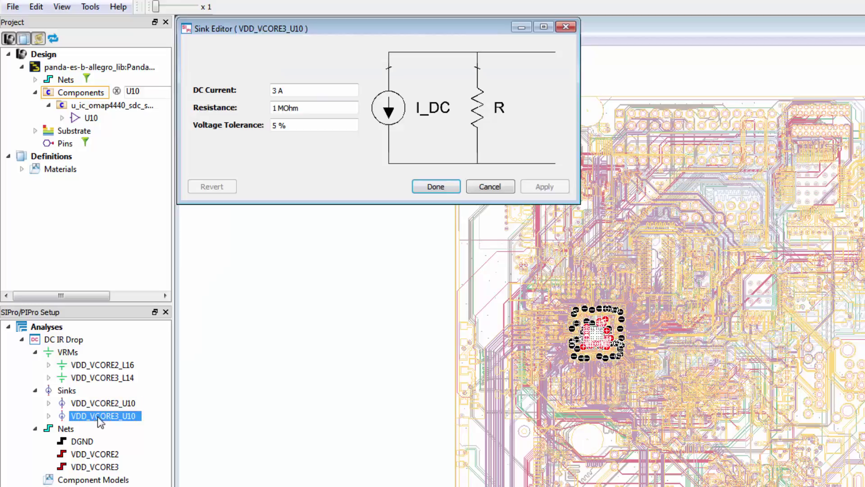
double_click(277, 88)
key(BackSpace)
text(1.1)
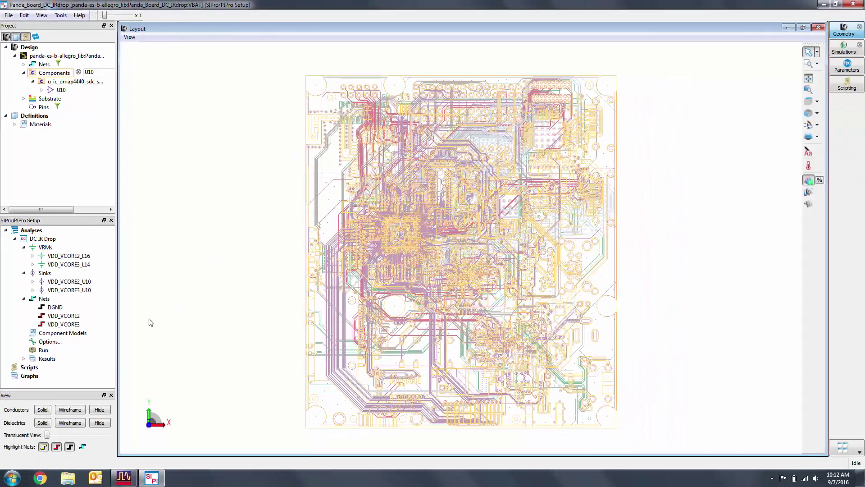
Save the project, run the DC IR Drop simulation, and load the Current Density result
double_click(43, 350)
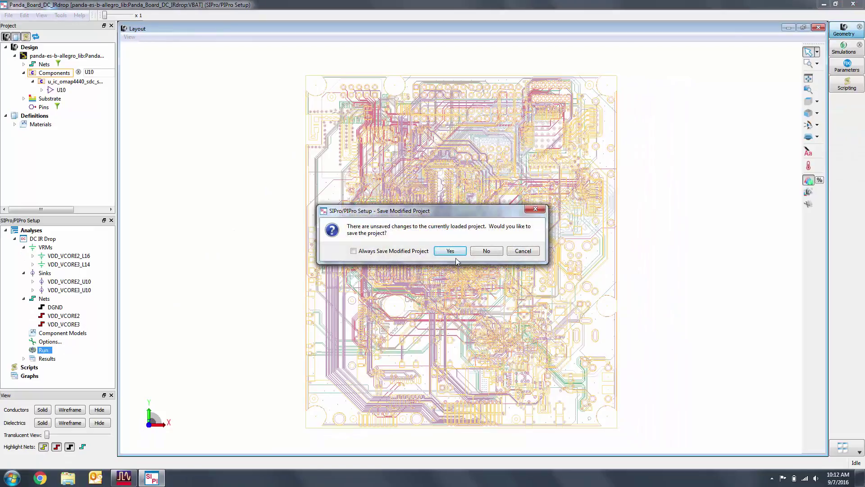
click(450, 251)
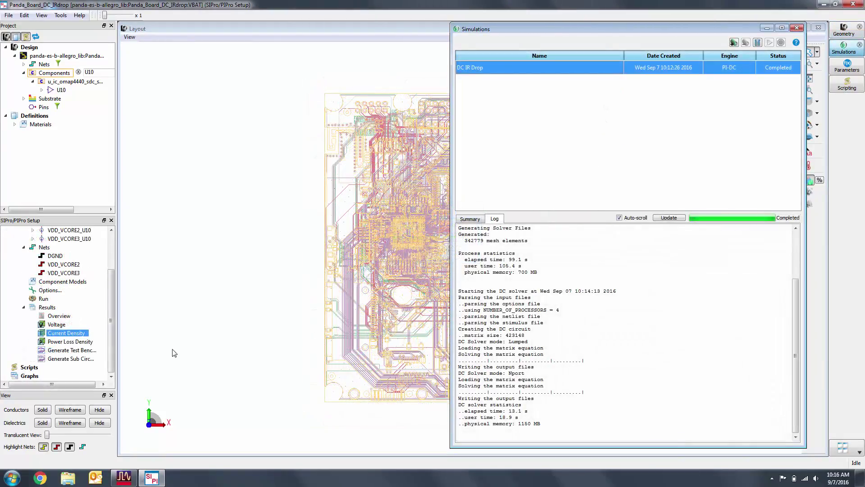
double_click(71, 333)
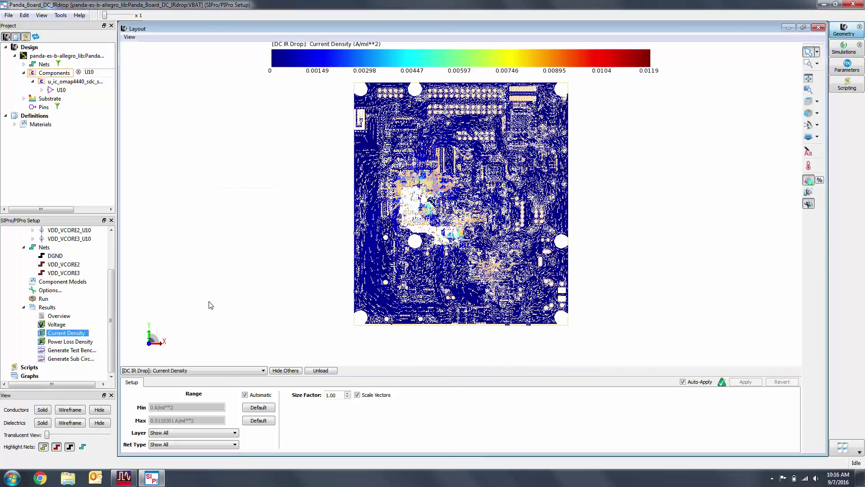
Show current density for Power nets only, with conductors and dielectrics hidden
click(223, 446)
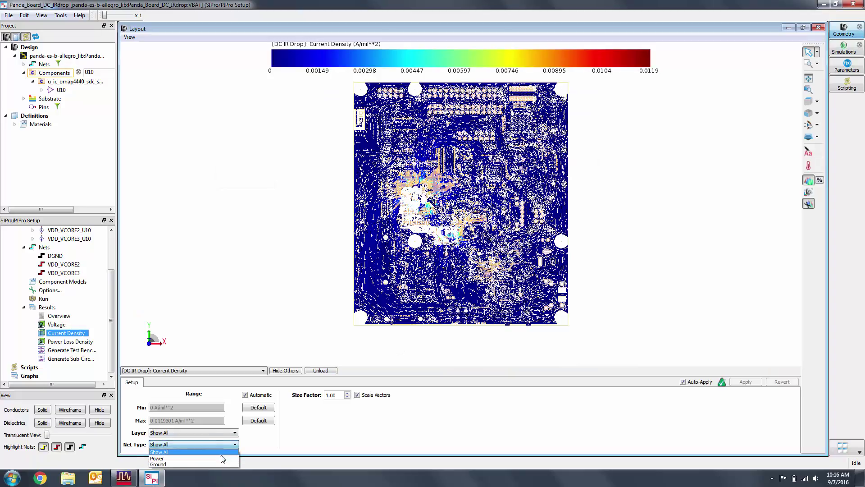
click(220, 456)
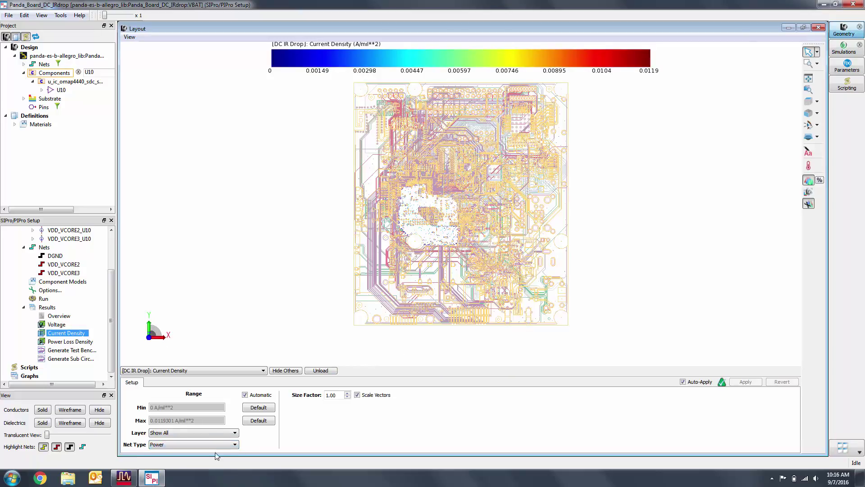
click(107, 411)
click(103, 423)
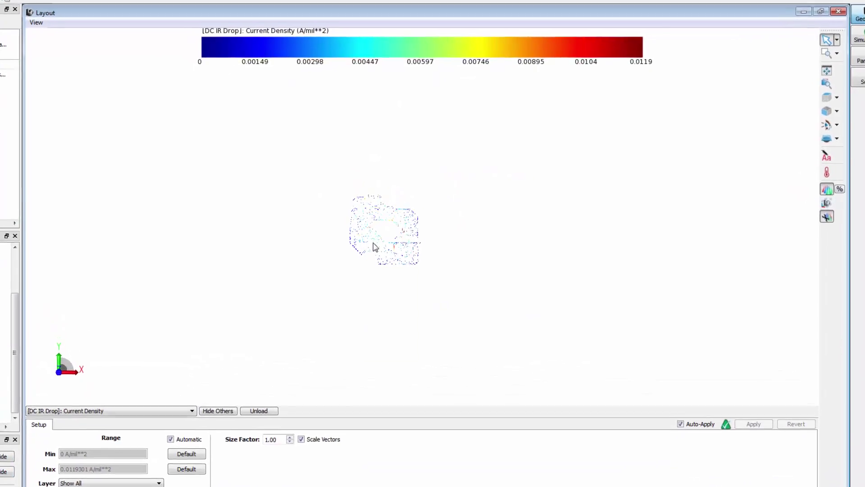
Zoom in on the board and lower the current-vector Size Factor
scroll(369, 249, up, 8)
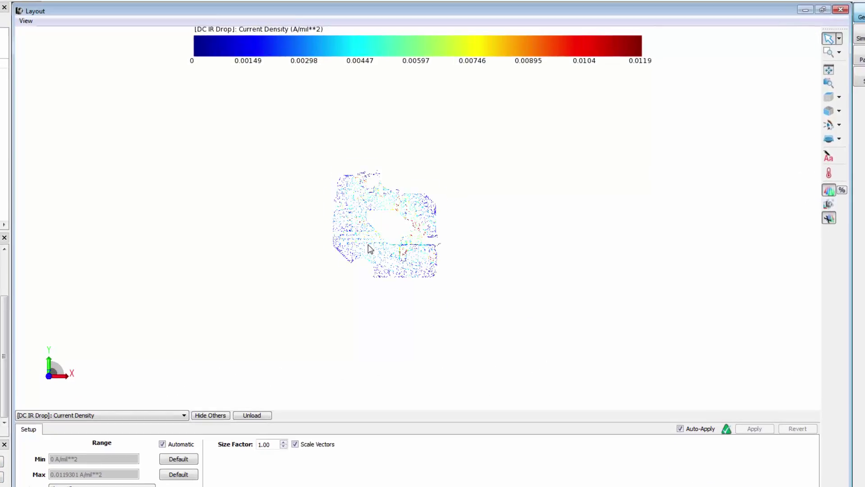
scroll(369, 249, up, 4)
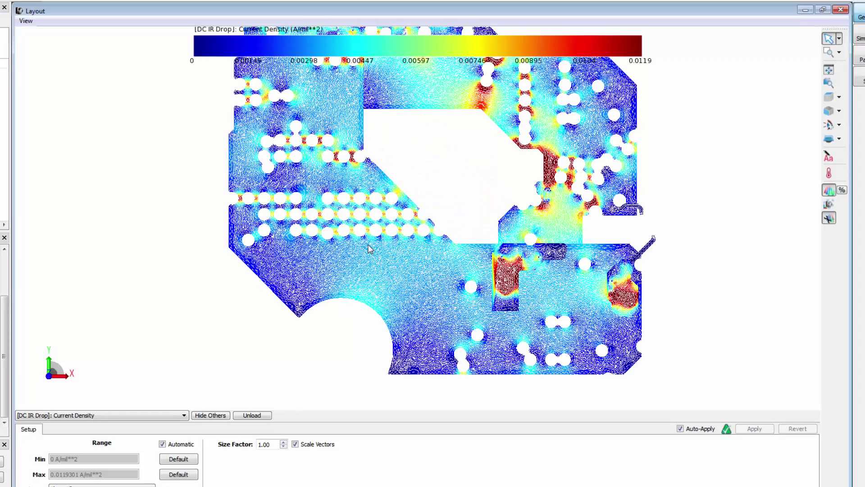
scroll(369, 249, up, 2)
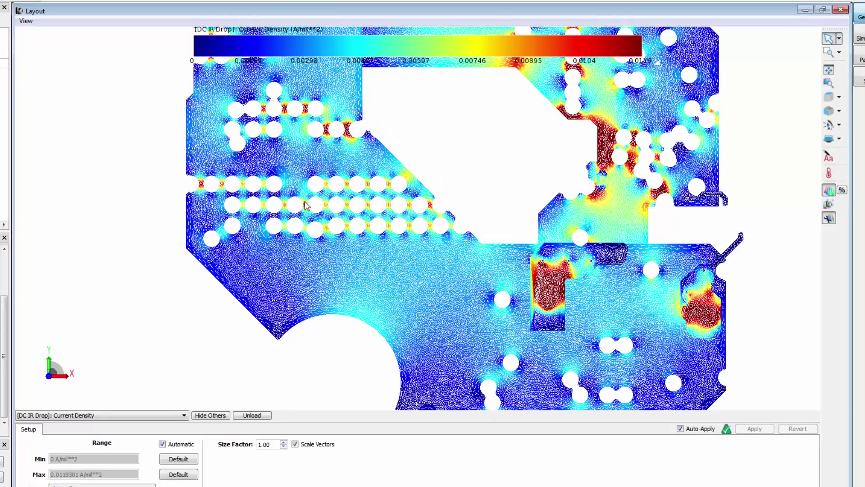
scroll(308, 215, up, 2)
scroll(306, 221, up, 4)
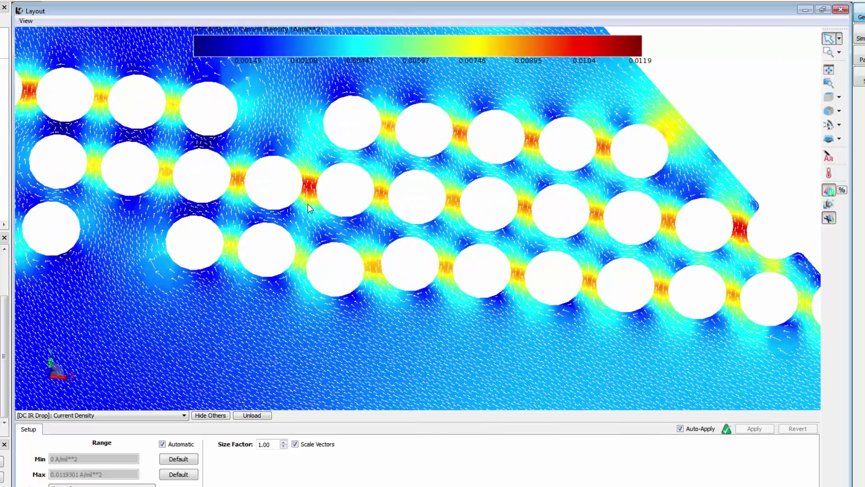
scroll(308, 203, up, 2)
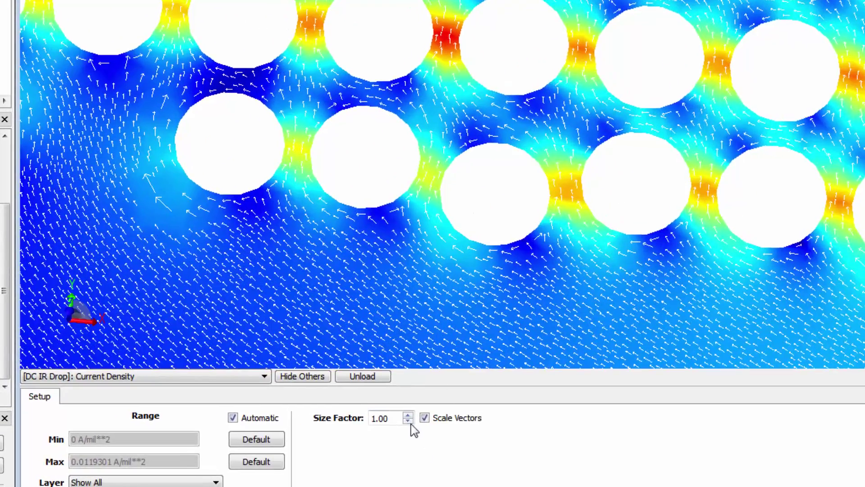
click(408, 420)
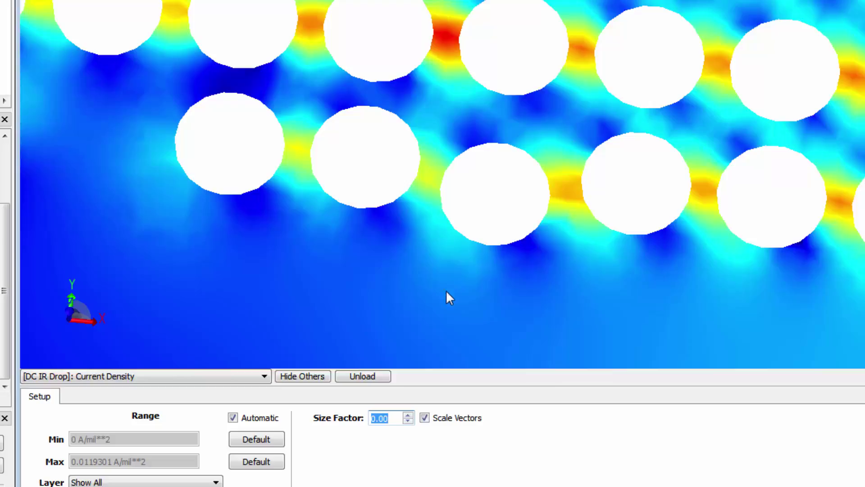
Unload current density and display the Voltage results for Power nets only
click(377, 378)
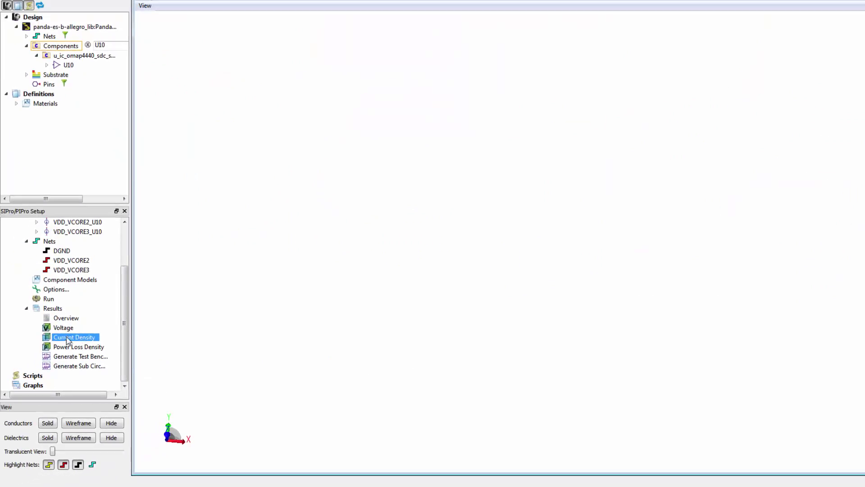
double_click(67, 329)
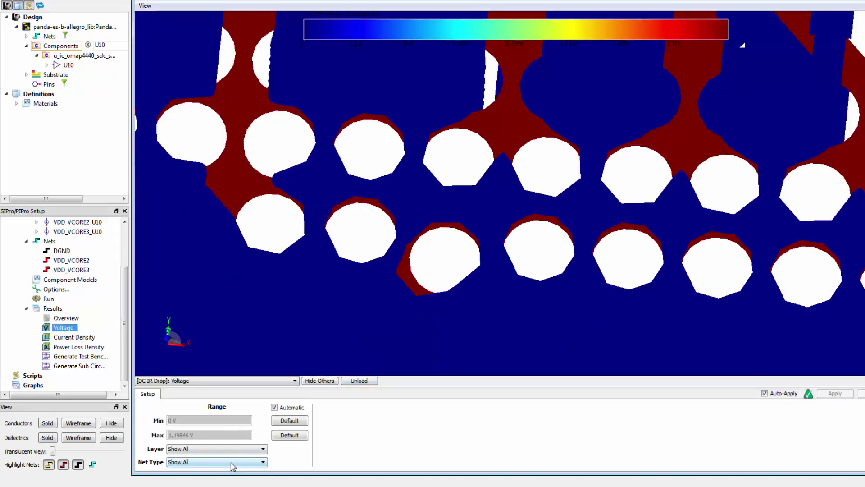
click(232, 463)
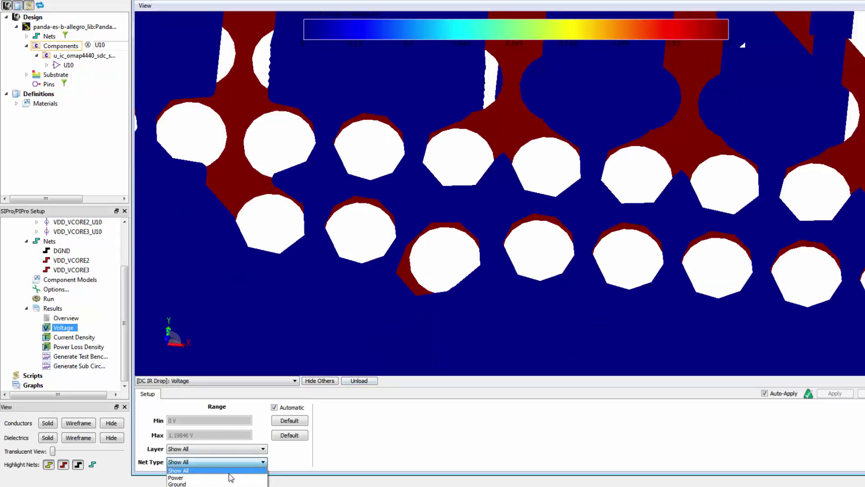
click(231, 477)
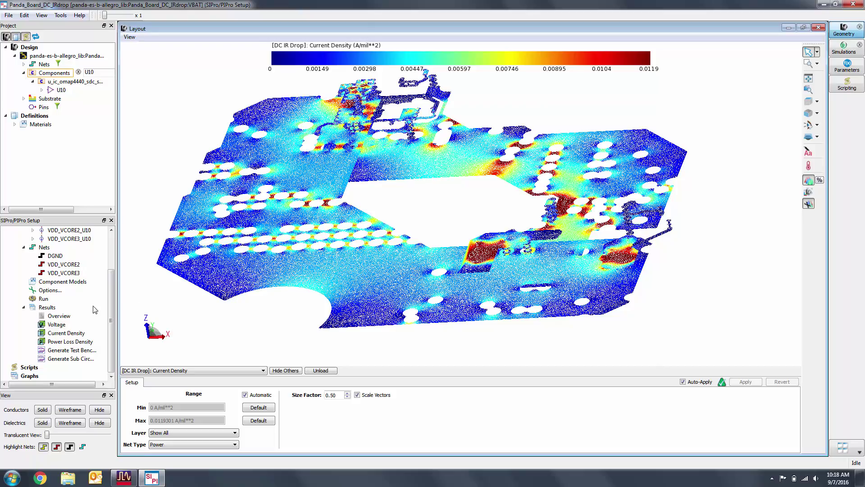
Check the Pass/Fail columns of the Sinks and VRMs tables: both sinks and both VRMs pass
double_click(58, 316)
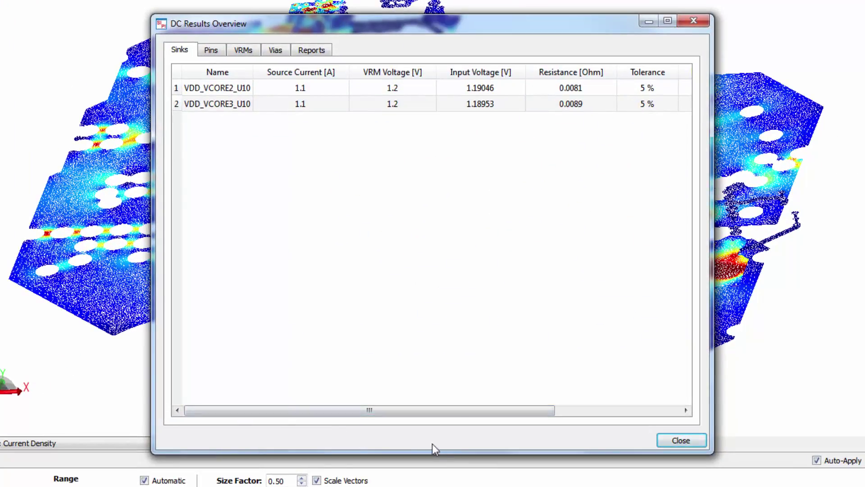
drag(456, 410, 553, 414)
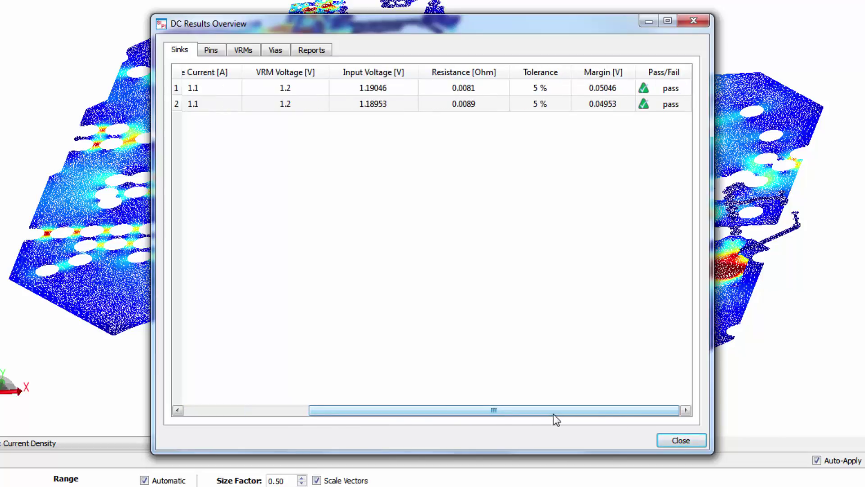
click(254, 52)
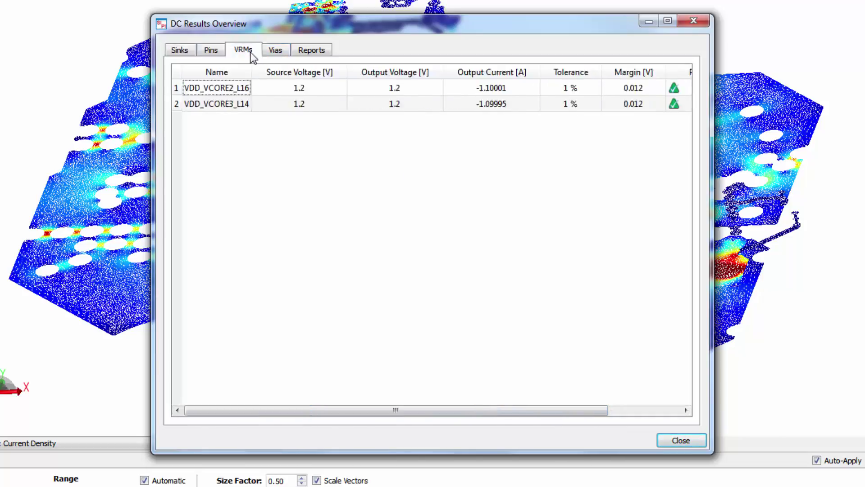
scroll(455, 418, right, 3)
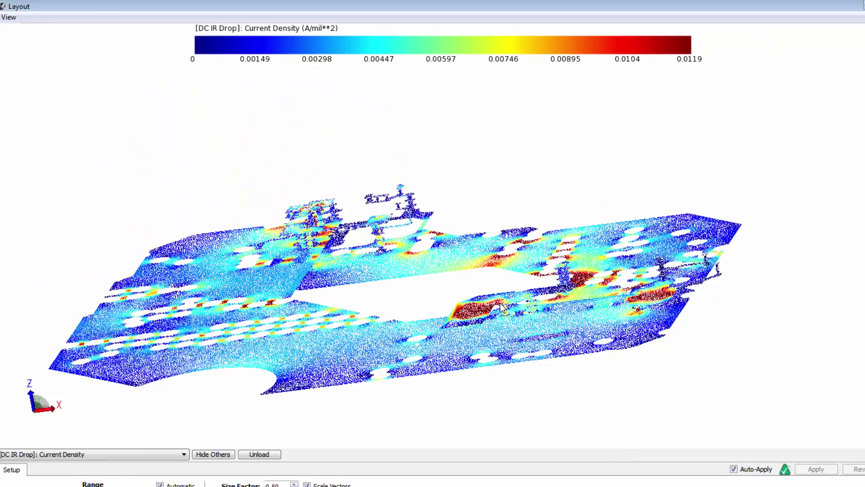
Zoom and pan the 3D current-density map to inspect the stacked vias and upper layers
scroll(512, 319, up, 5)
scroll(507, 334, up, 5)
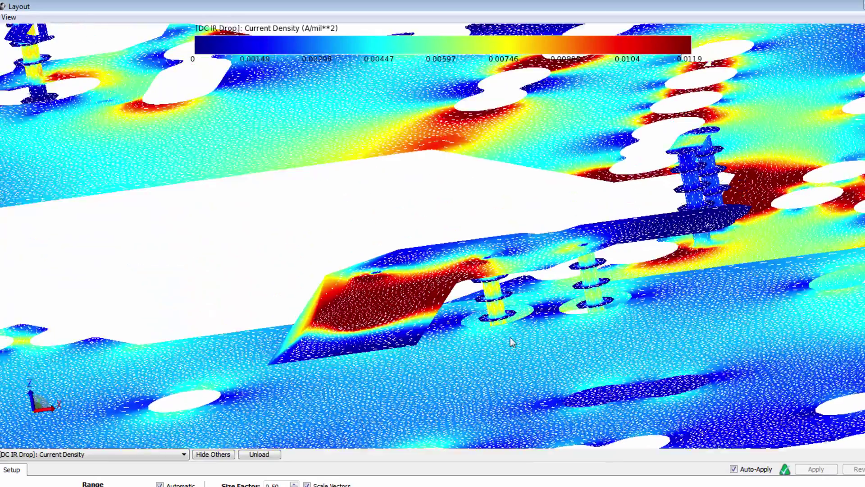
scroll(499, 325, down, 2)
scroll(656, 333, down, 3)
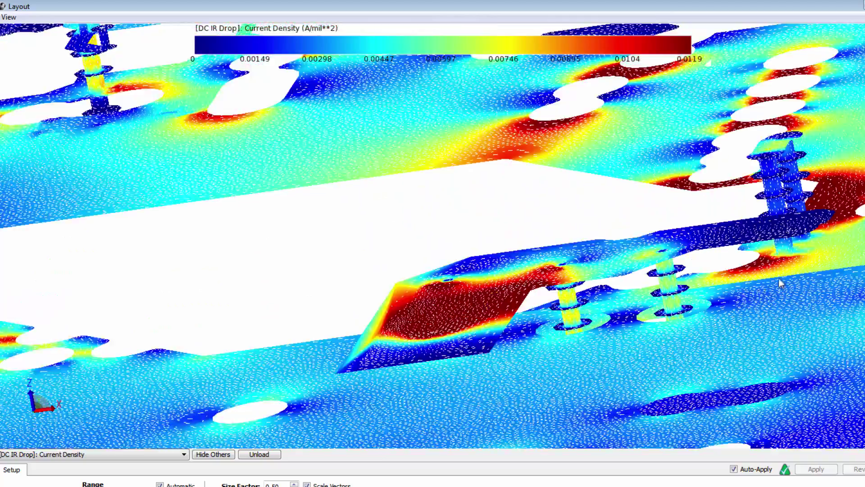
scroll(315, 192, down, 5)
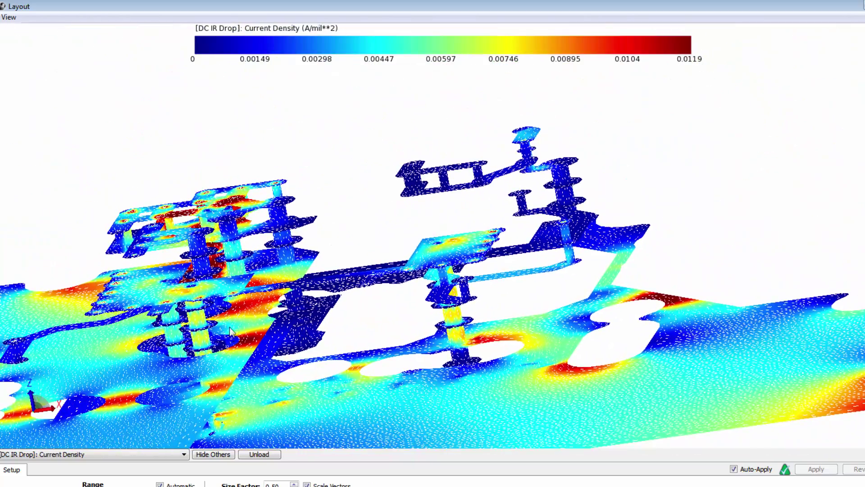
scroll(196, 336, up, 5)
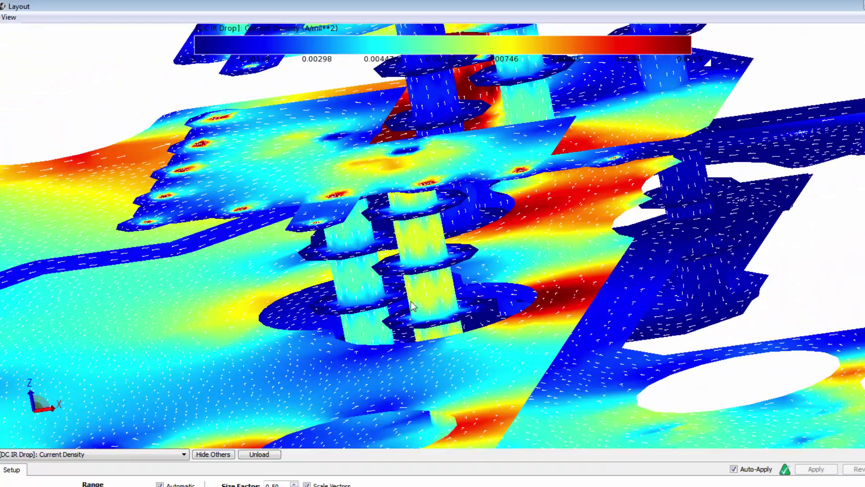
drag(414, 306, 398, 421)
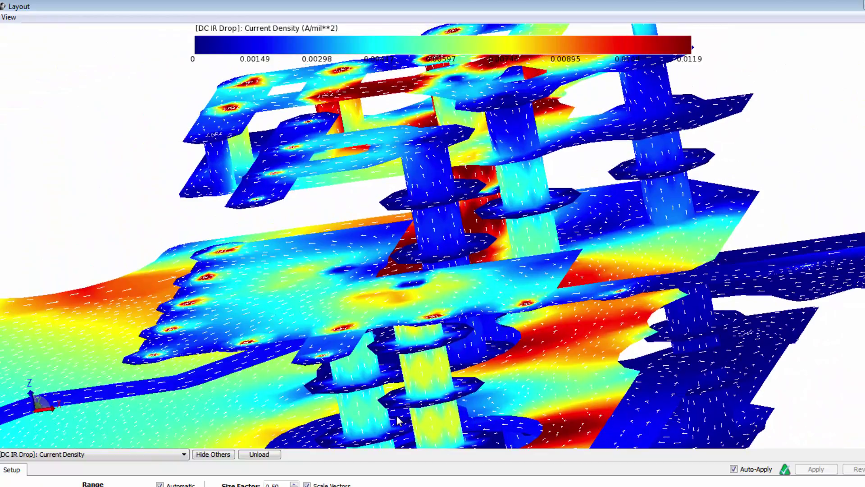